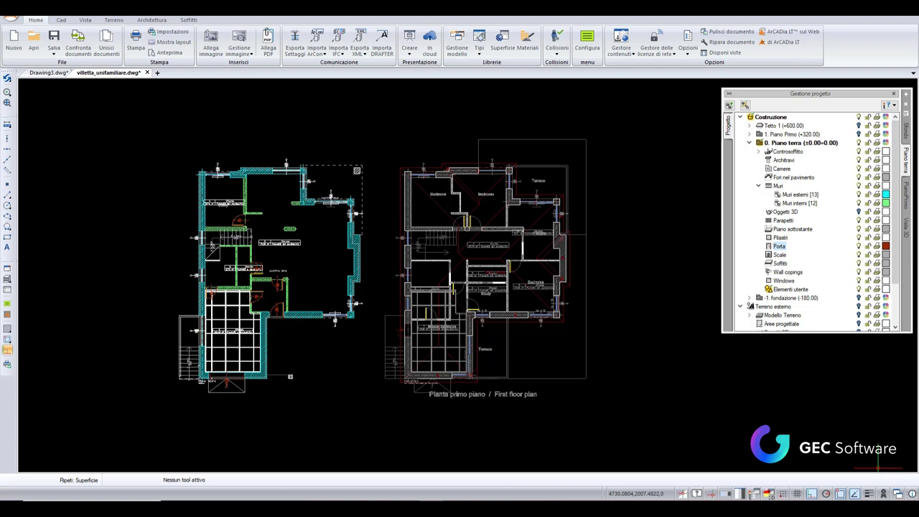
Open the Definisci Superficie dialog via Superficie in the Home ribbon's Librerie group.
click(505, 50)
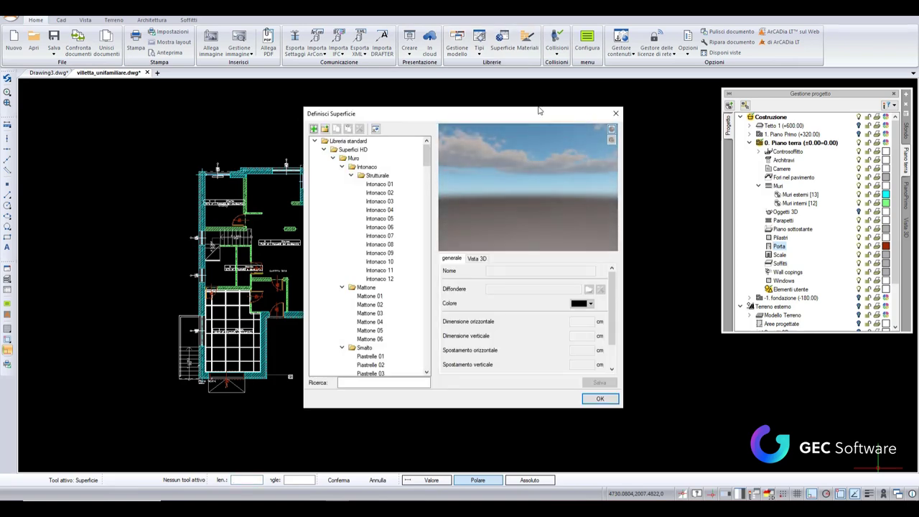
Preview the Intonaco 03, Intonaco 08 and Mattone 04 surfaces.
click(381, 201)
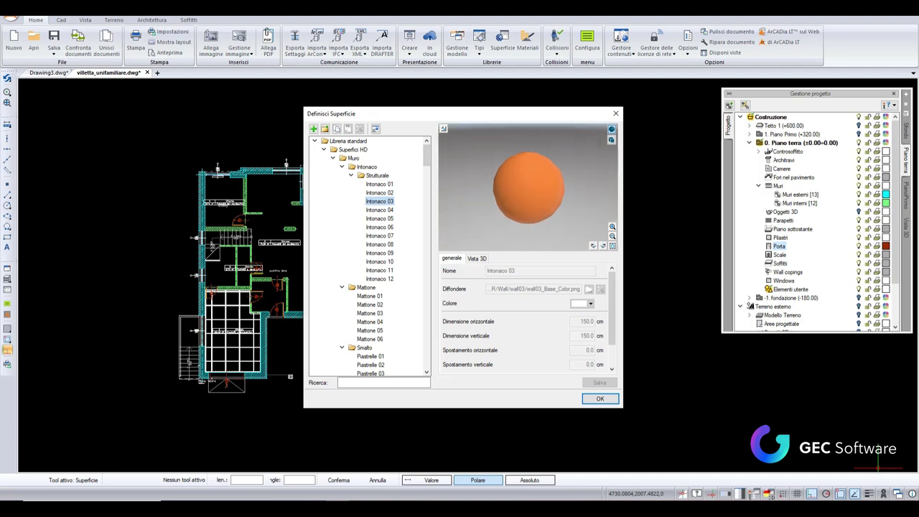
click(381, 245)
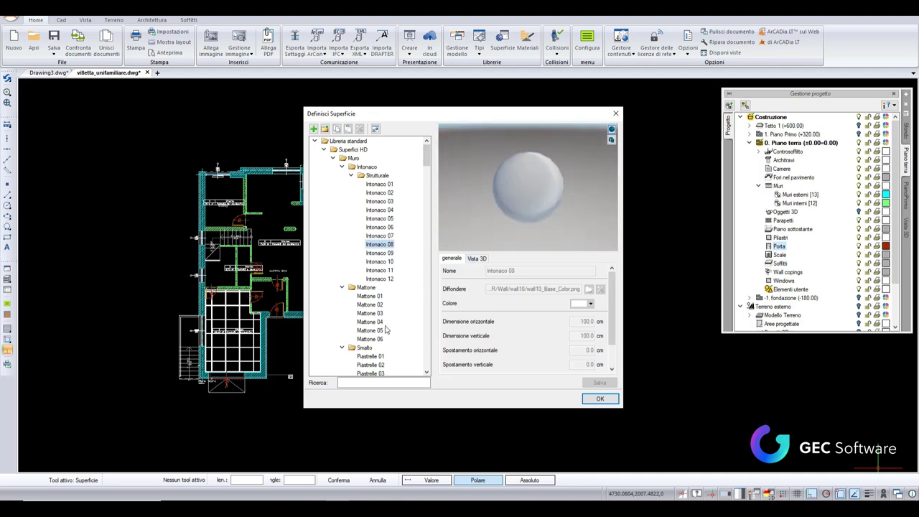
click(374, 305)
click(371, 322)
scroll(386, 338, down, 3)
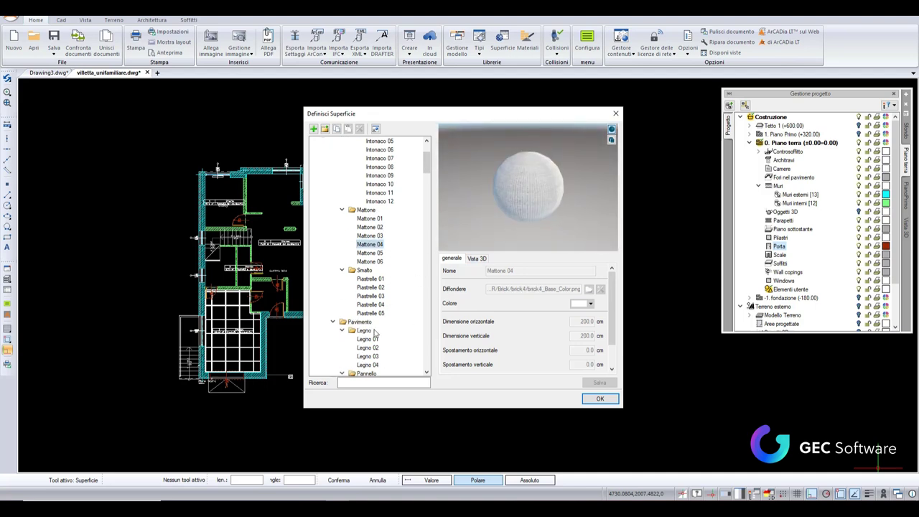
scroll(373, 334, up, 3)
Collapse Superfici HD and Superfici SD and select Libreria utente.
click(333, 150)
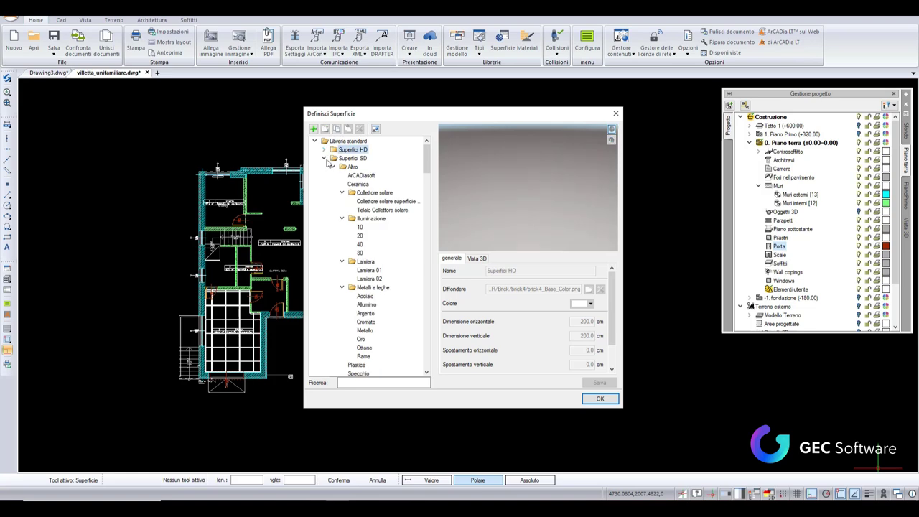
click(324, 150)
click(346, 167)
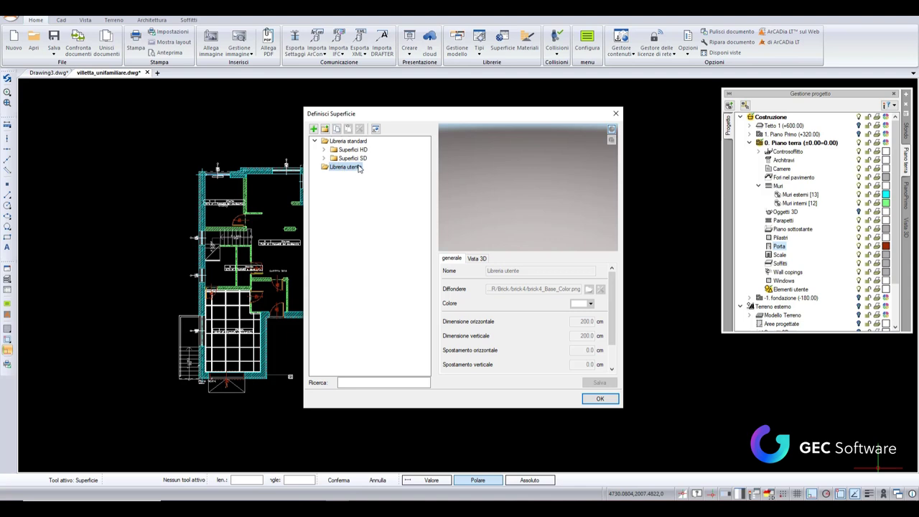
Create a new surface named 'Marmo di Carrara' in Libreria utente.
click(314, 129)
text(Marmo di Carrara)
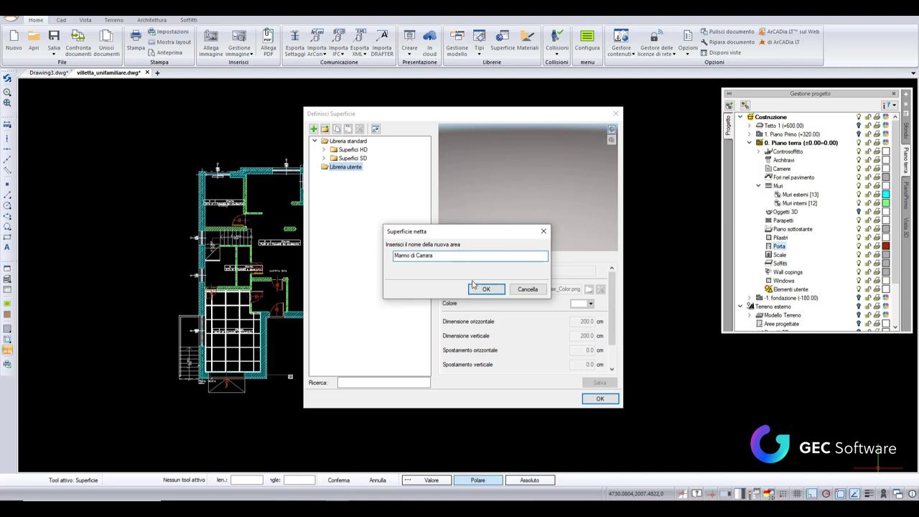
click(474, 286)
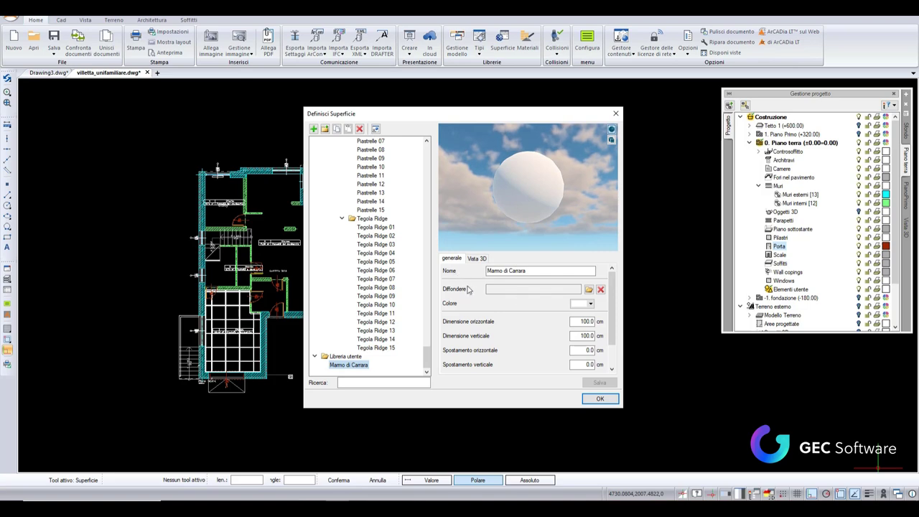
Load marmo-di-carrara.jpg from Downloads as the Diffondere texture.
click(589, 304)
click(589, 304)
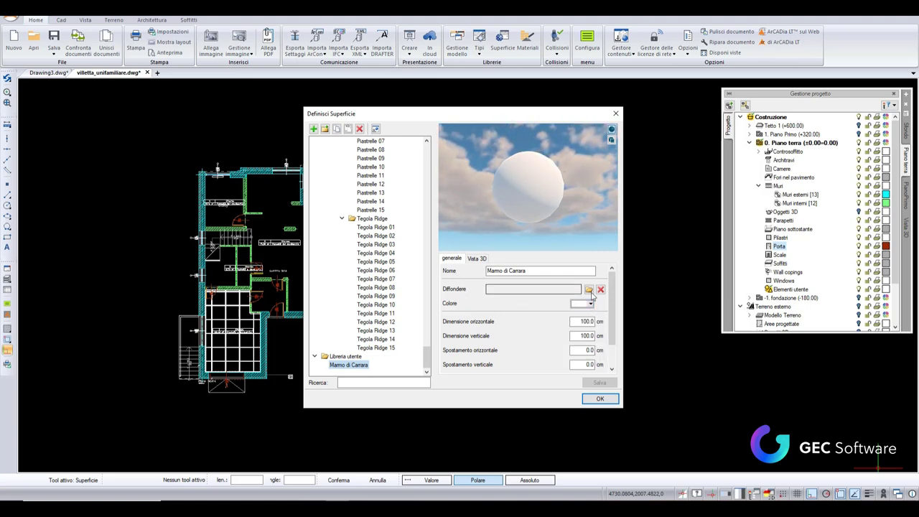
click(589, 289)
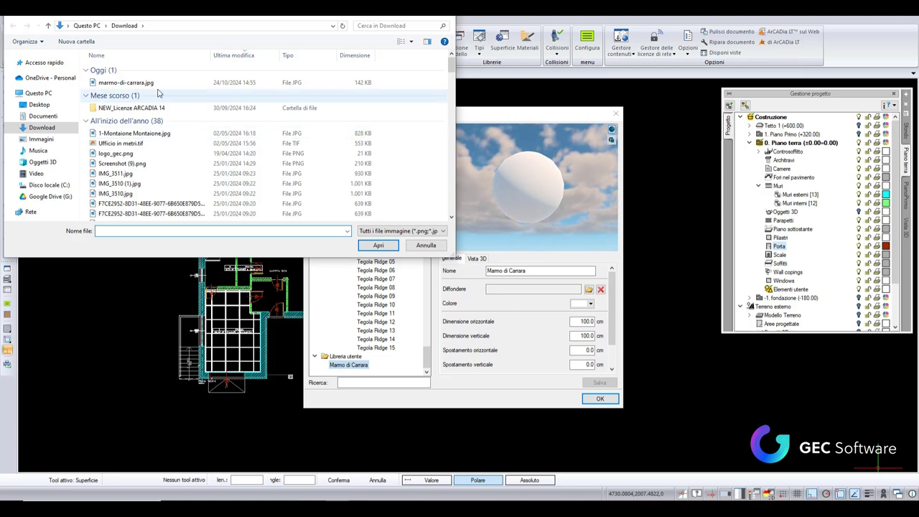
click(146, 84)
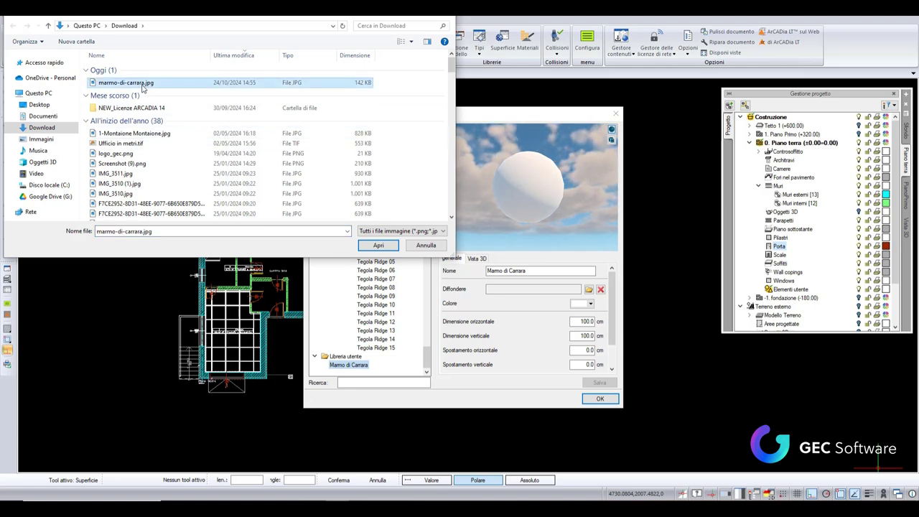
click(388, 247)
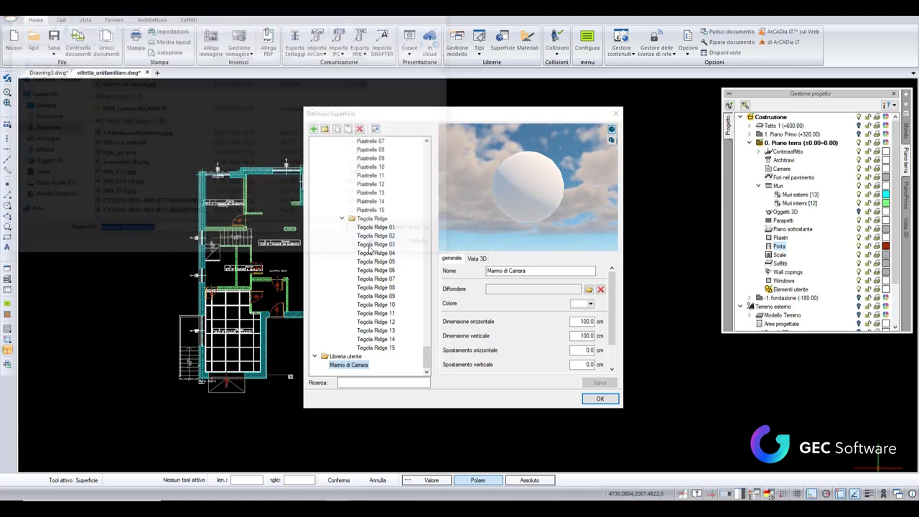
scroll(532, 187, up, 2)
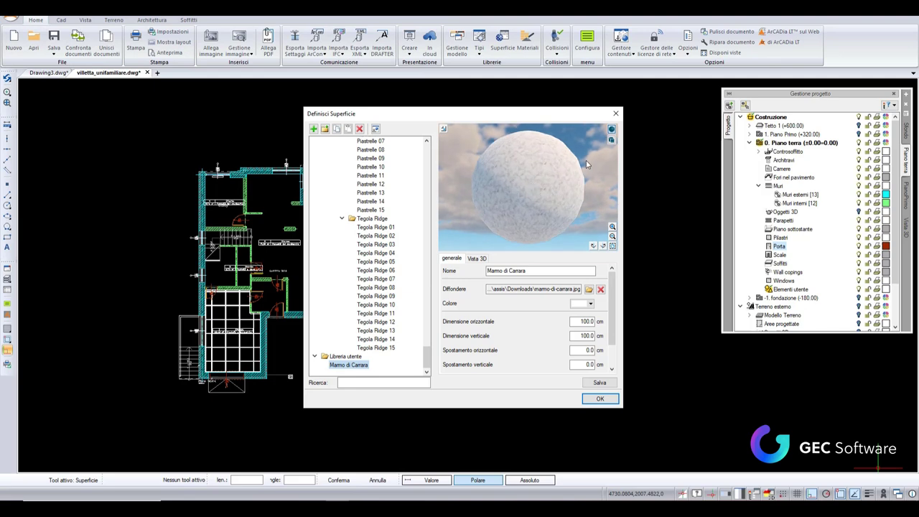
Switch the preview from sphere to cube, rotate it, and inspect it enlarged.
click(443, 130)
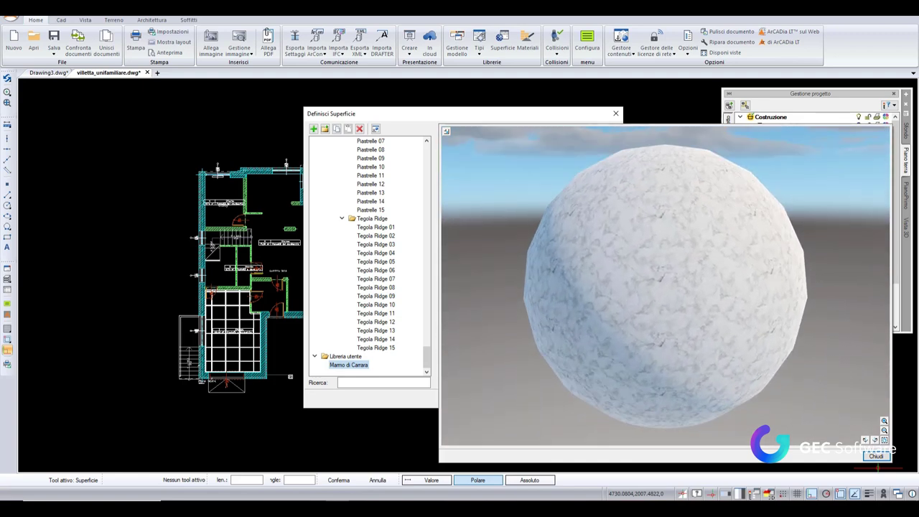
click(445, 132)
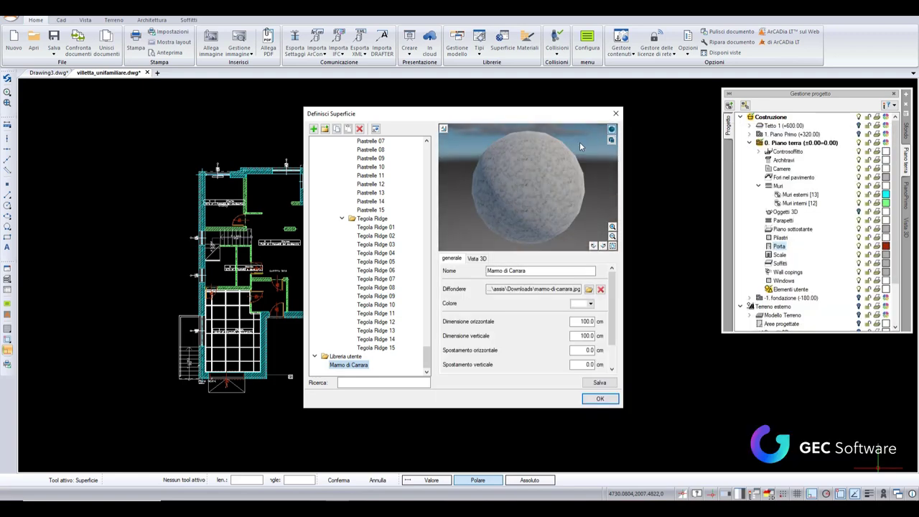
click(612, 141)
drag(531, 144, 461, 143)
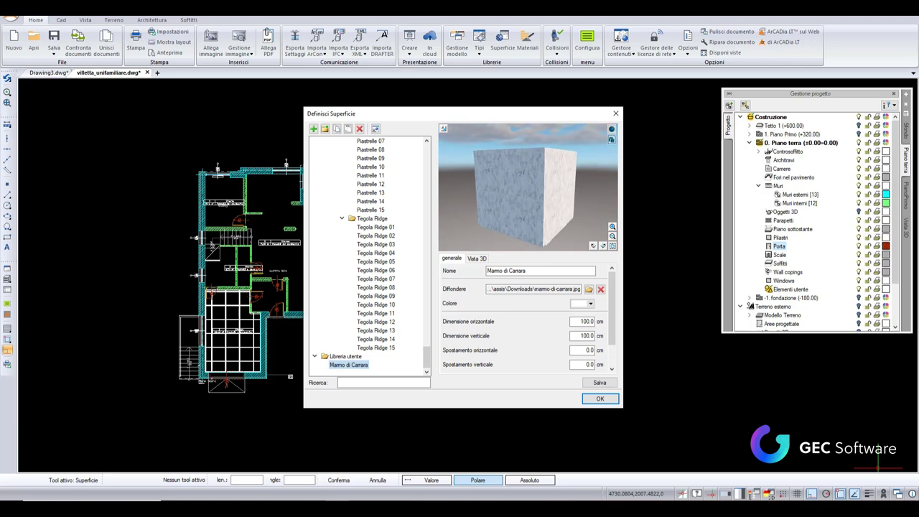
click(444, 130)
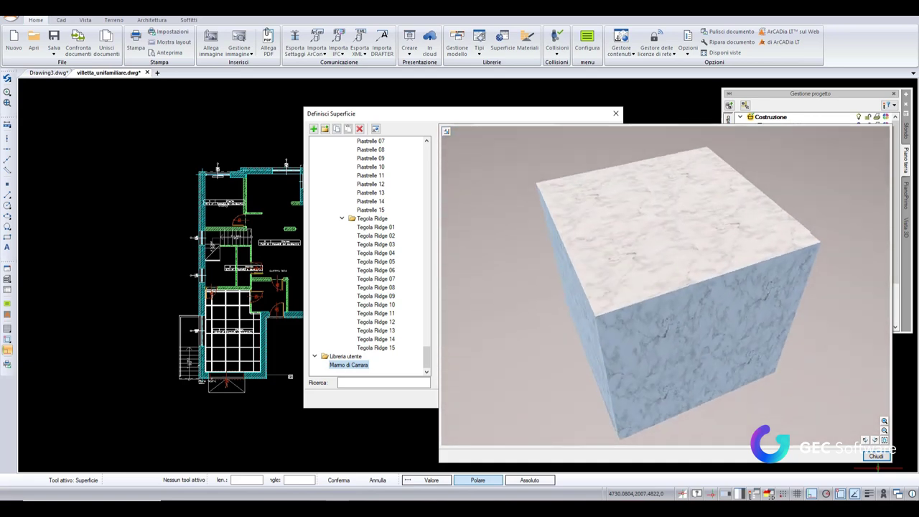
click(445, 132)
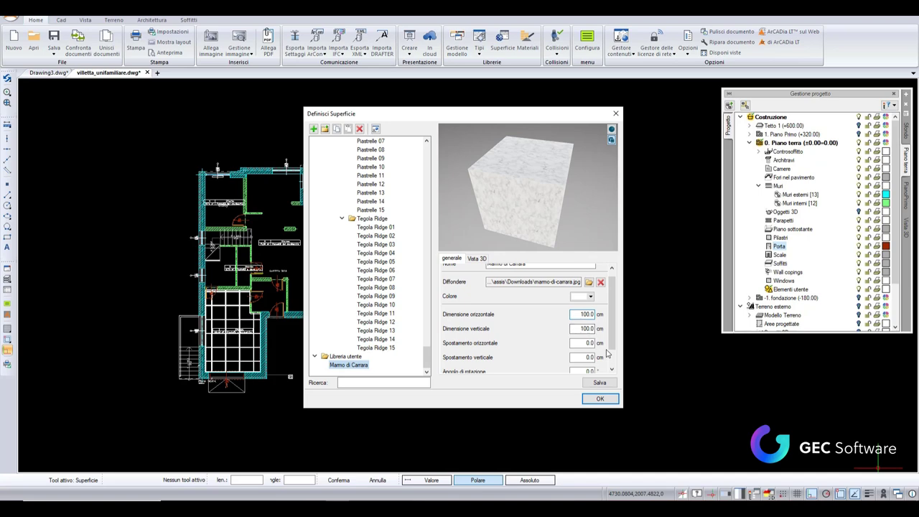
Set the texture size to 150 × 150 cm and inspect the marble cube from above.
text(5)
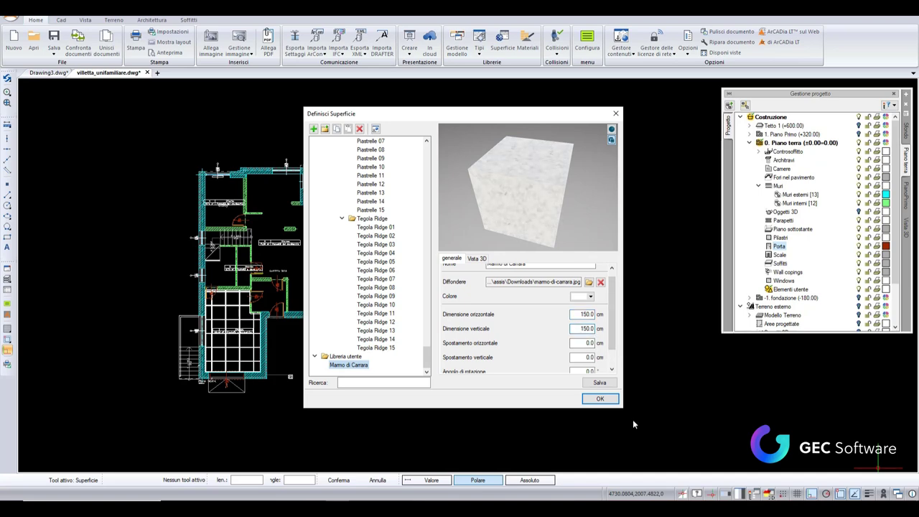
mouse_move(528, 187)
key(Tab)
text(150)
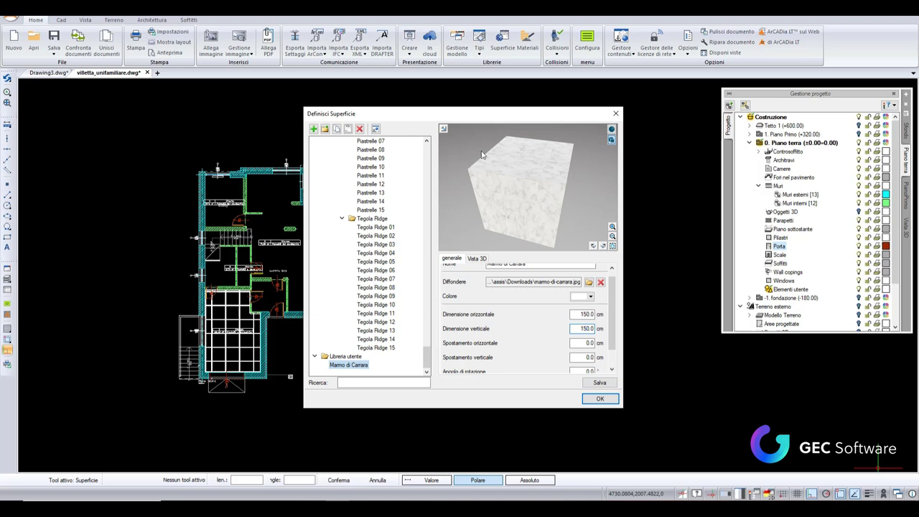
click(444, 129)
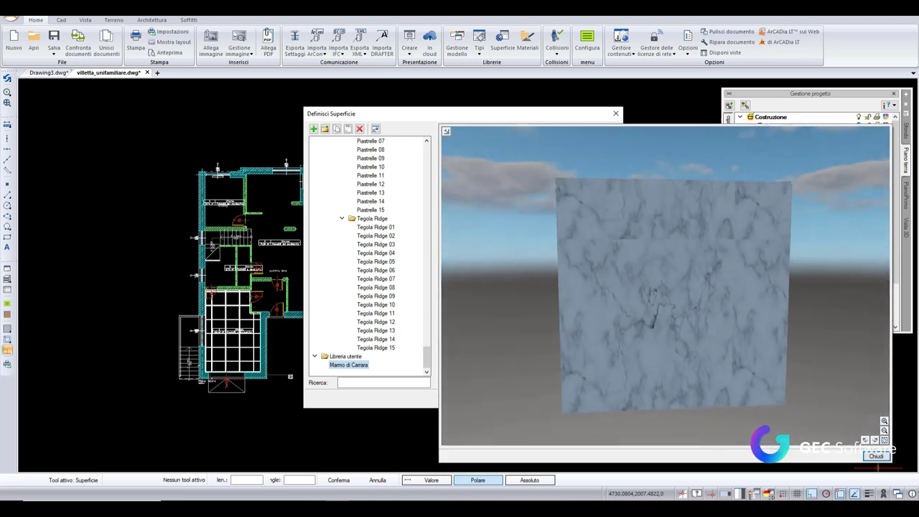
mouse_move(647, 251)
mouse_down()
mouse_move(646, 359)
mouse_move(646, 251)
mouse_up()
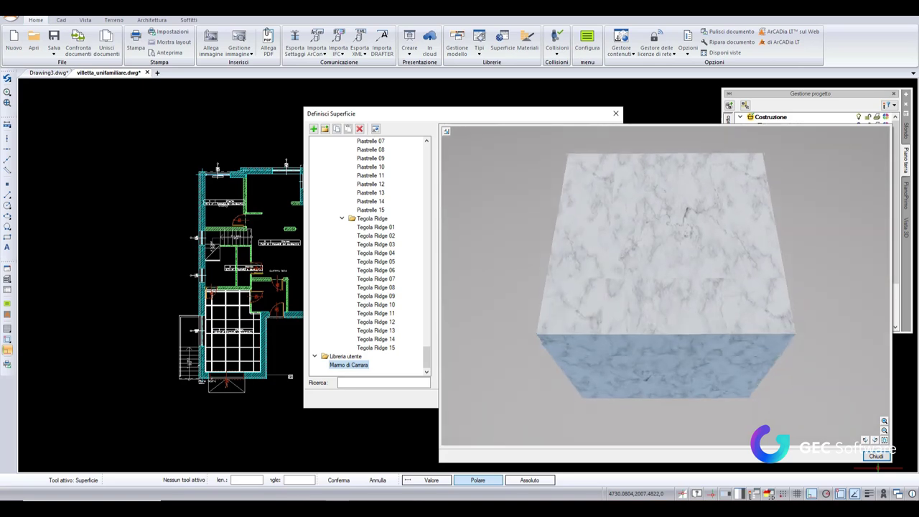
scroll(629, 271, up, 3)
scroll(629, 271, up, 3)
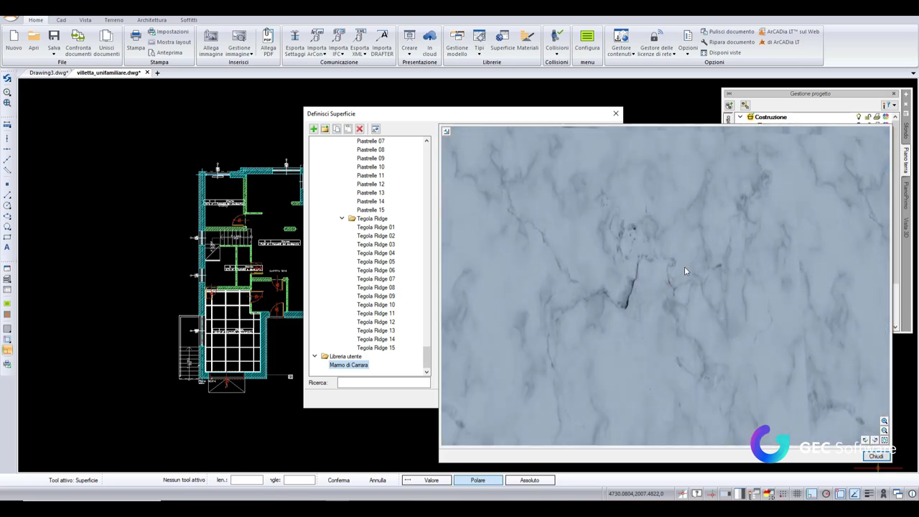
scroll(682, 272, down, 3)
scroll(682, 271, down, 1)
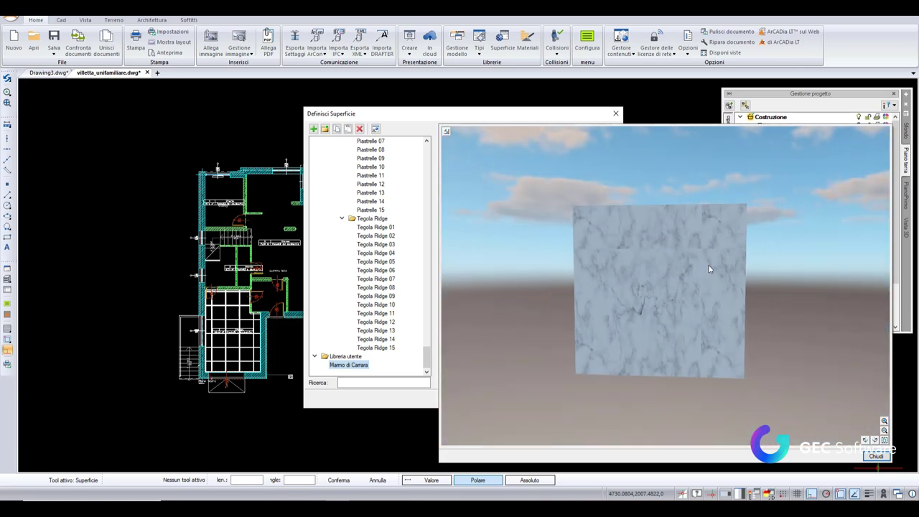
drag(709, 269, 778, 208)
click(876, 456)
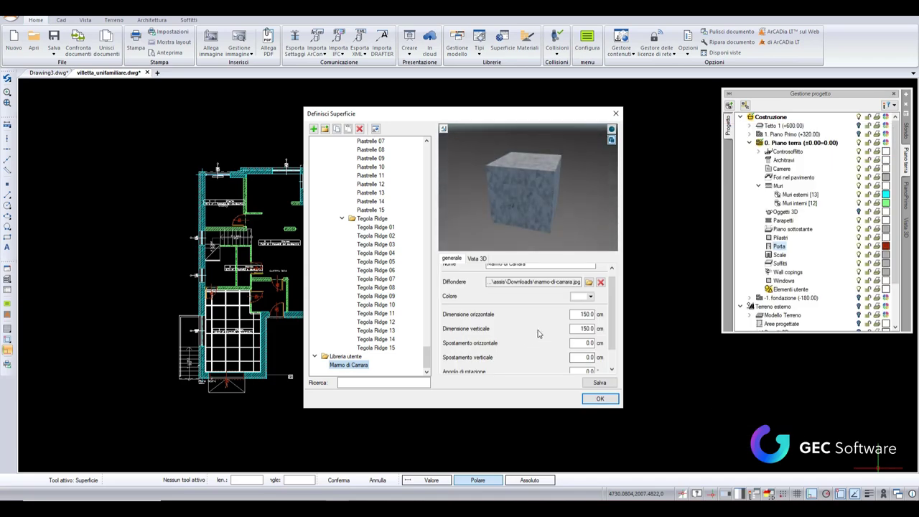
scroll(545, 332, down, 2)
scroll(568, 328, up, 3)
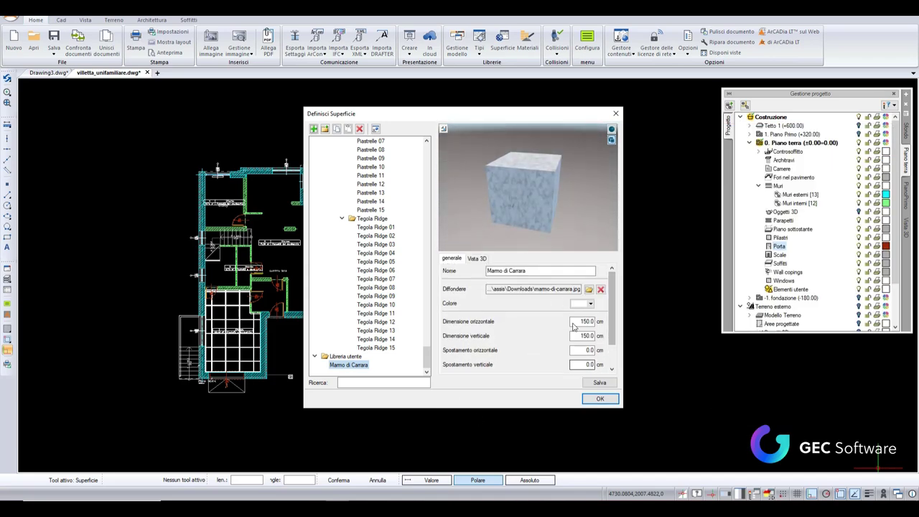
On the Vista 3D tab, set Metallicità multiplier to 0.02 and Speculare to 0.60.
click(477, 257)
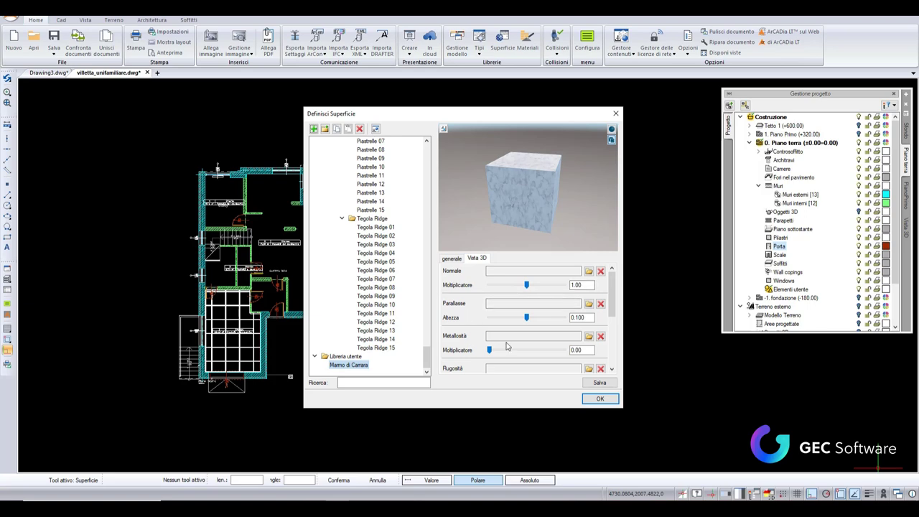
scroll(506, 347, down, 1)
scroll(502, 352, down, 1)
scroll(475, 358, down, 1)
scroll(480, 355, down, 1)
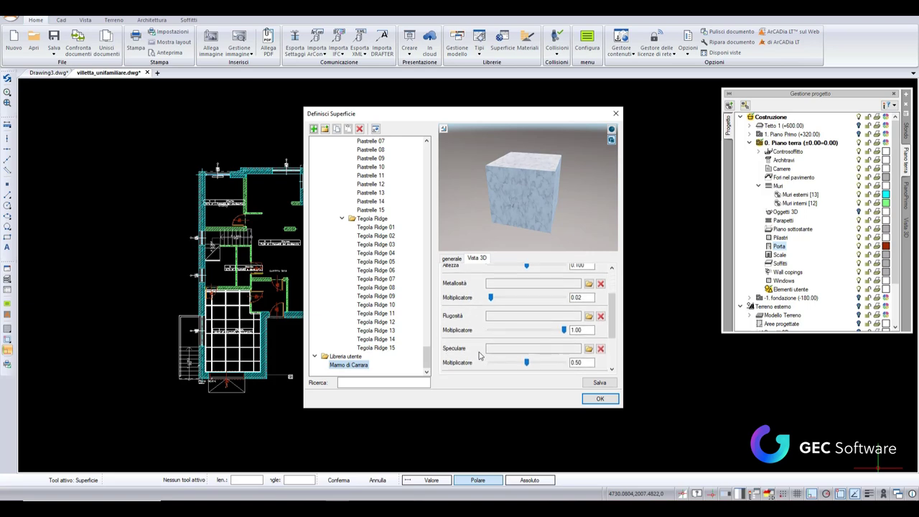
scroll(480, 356, down, 1)
scroll(474, 344, down, 1)
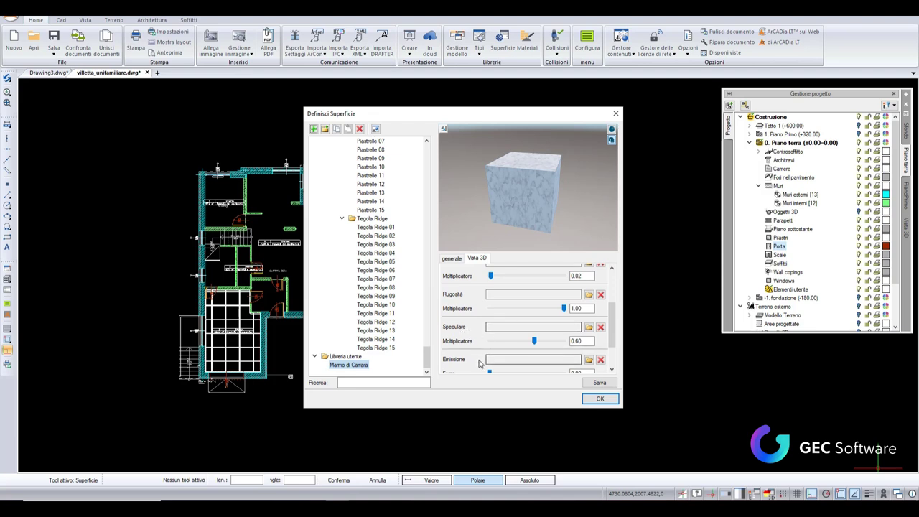
scroll(480, 358, down, 1)
scroll(480, 358, down, 1)
scroll(482, 358, down, 1)
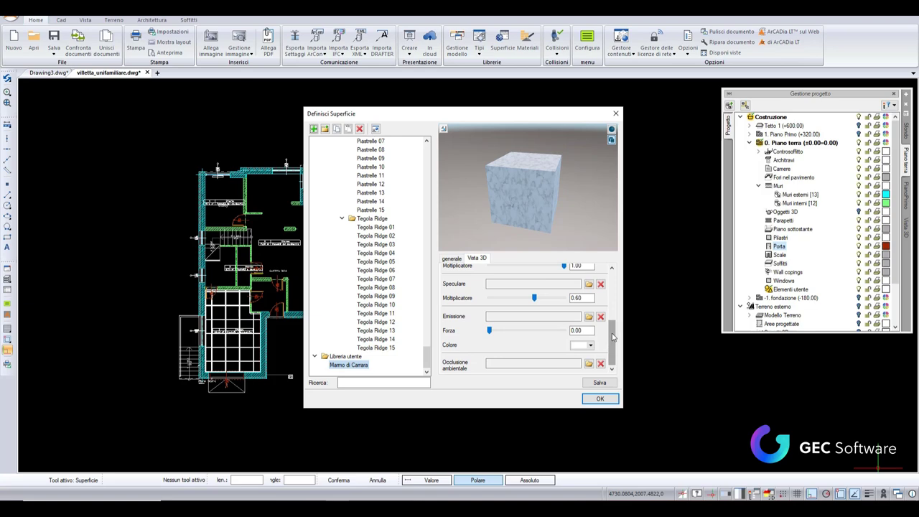
drag(613, 338, 612, 291)
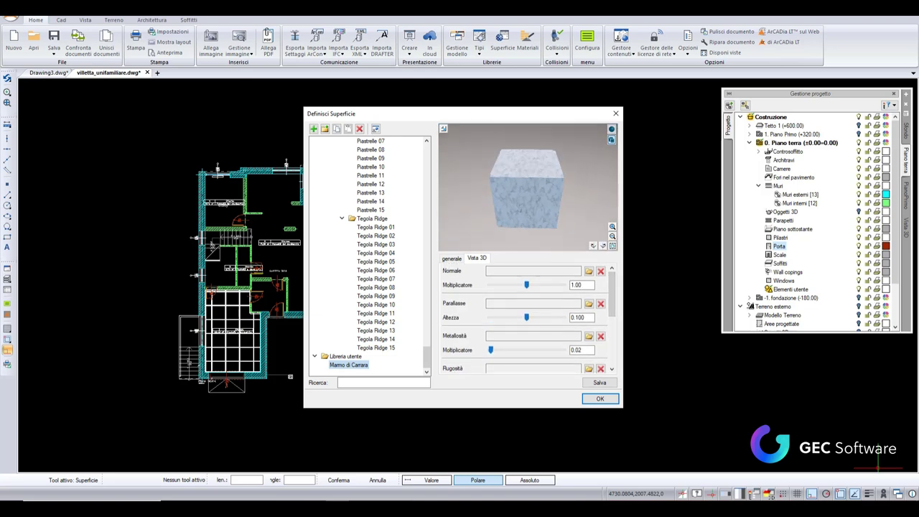
drag(546, 186, 521, 193)
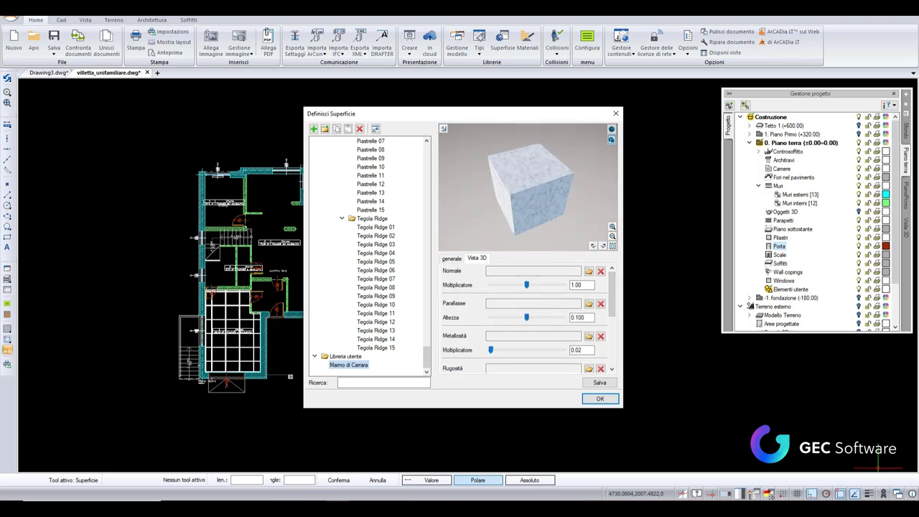
Save Marmo di Carrara to the user library and confirm with OK.
click(602, 383)
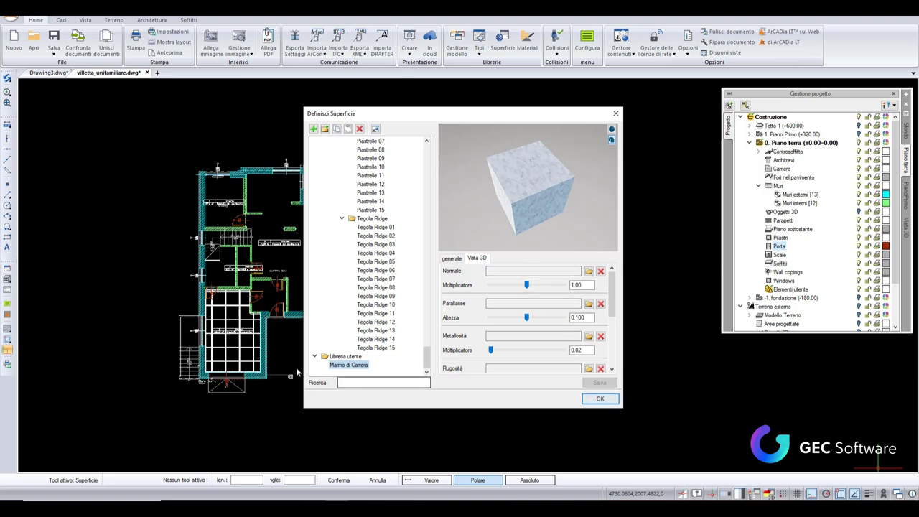
click(355, 368)
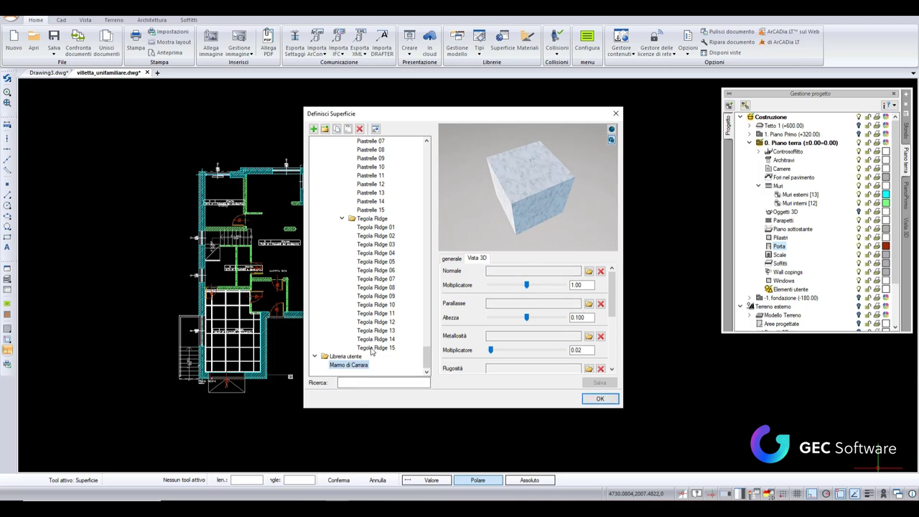
click(598, 401)
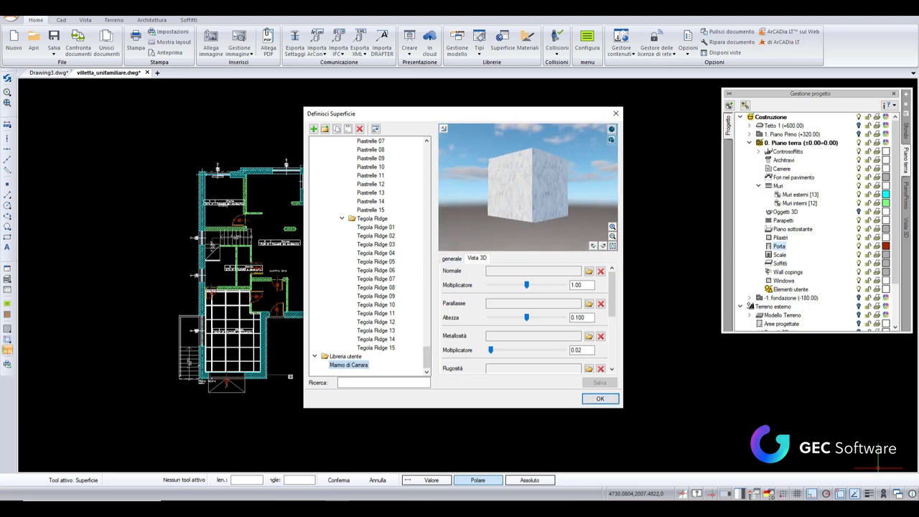
Select the exterior wall and show its face surfaces in Proprietà oggetto.
click(609, 400)
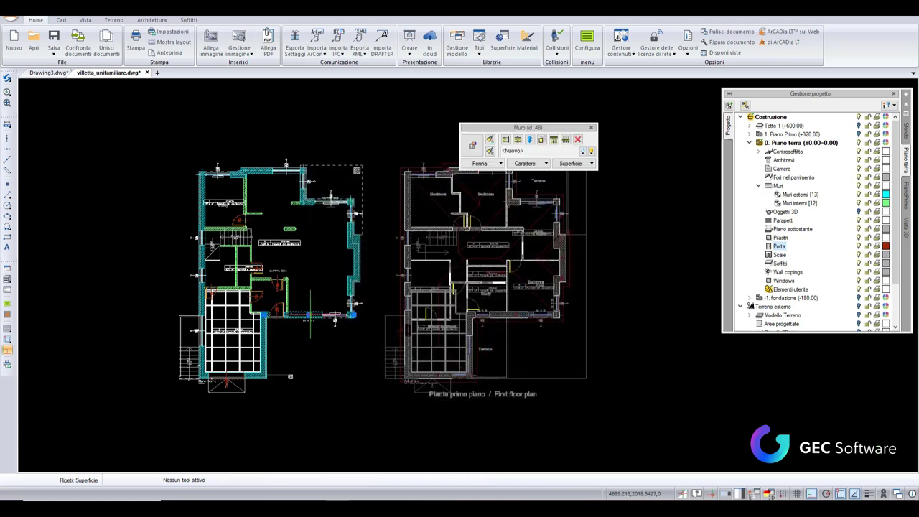
click(475, 150)
click(474, 163)
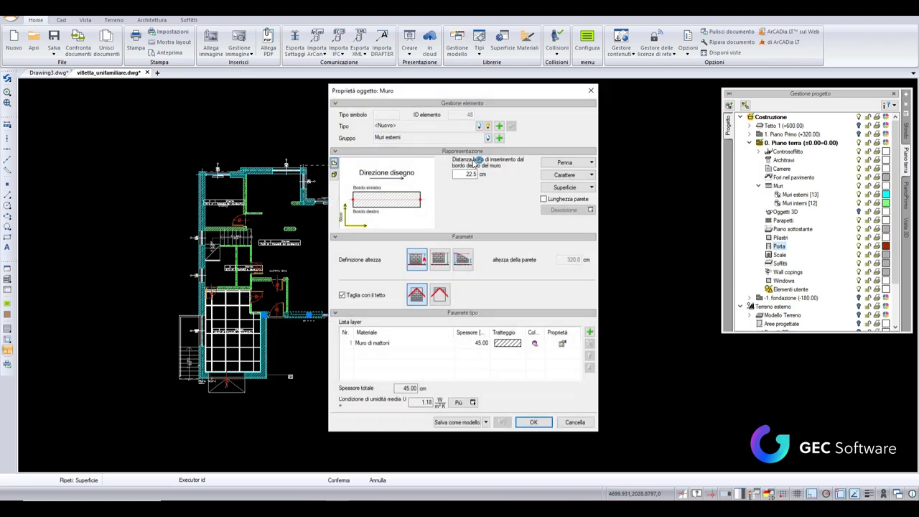
click(578, 187)
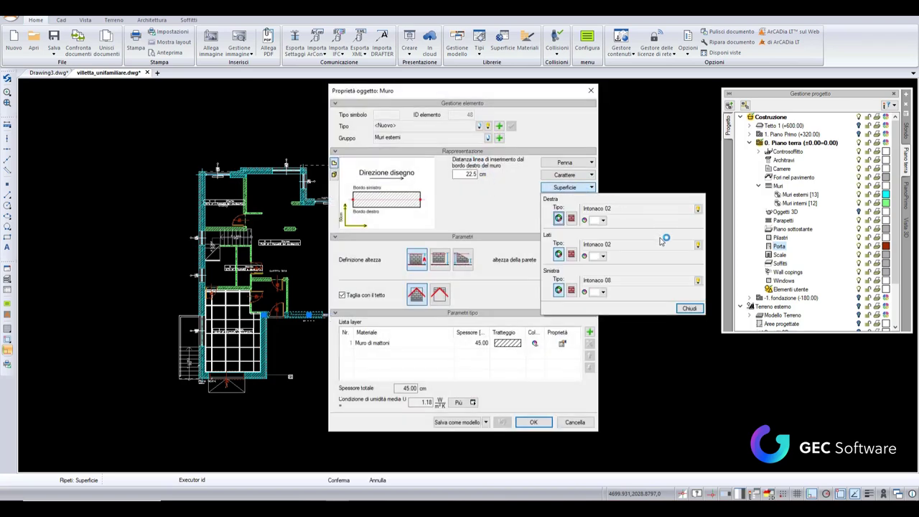
Set the Destra, Lati and Sinistra surface Tipo to Marmo di Carrara.
click(698, 210)
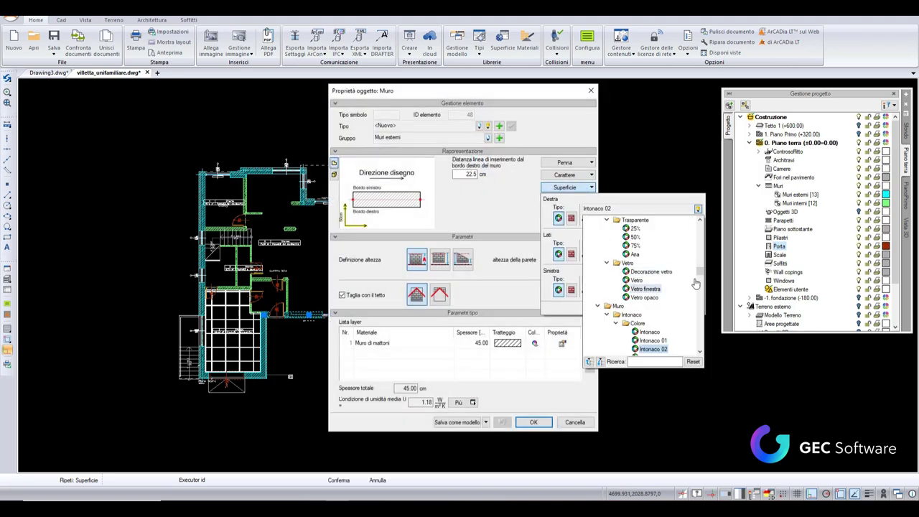
drag(703, 266, 703, 220)
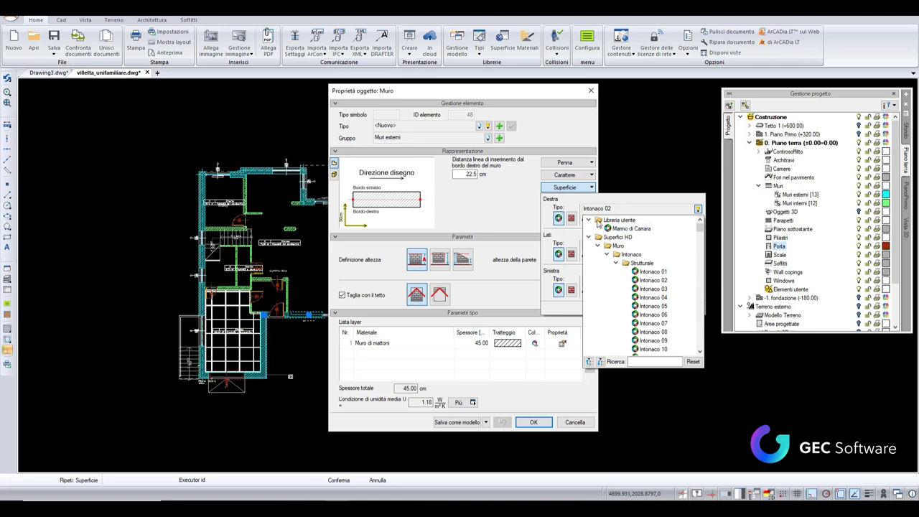
click(631, 228)
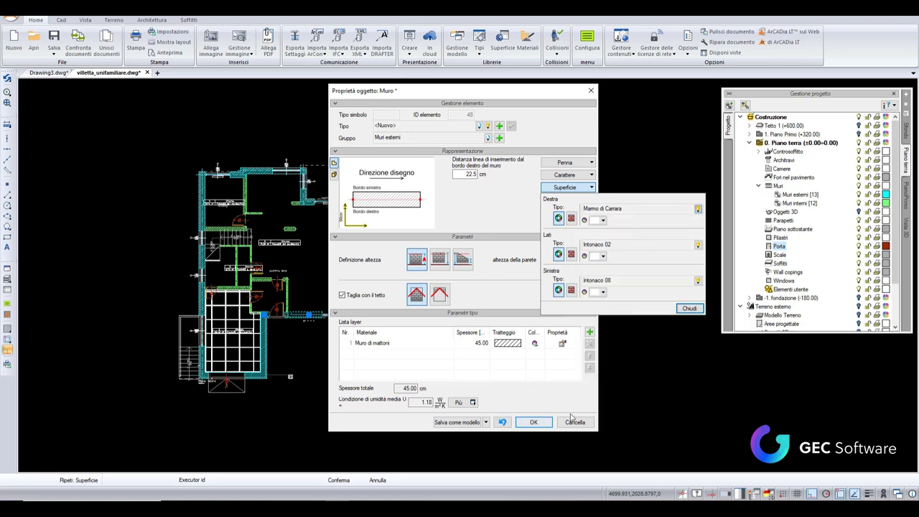
click(697, 245)
scroll(643, 302, down, 3)
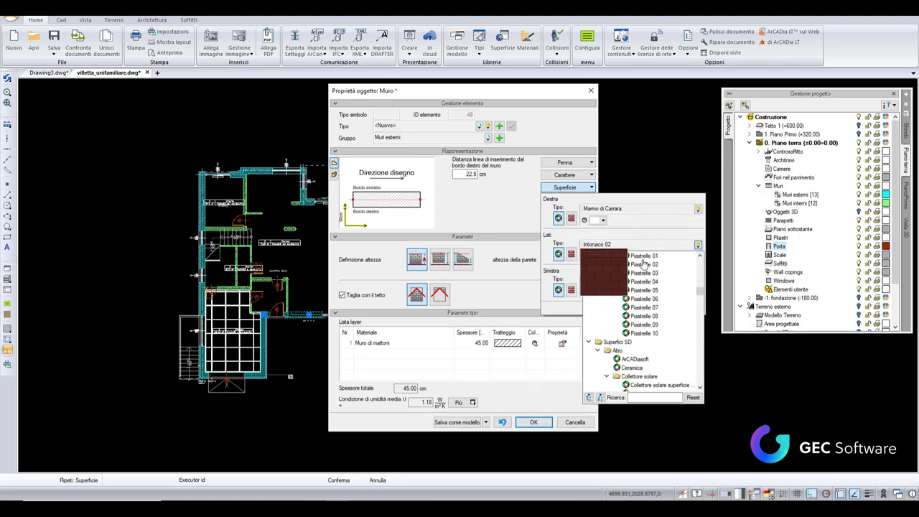
scroll(645, 266, up, 5)
click(642, 265)
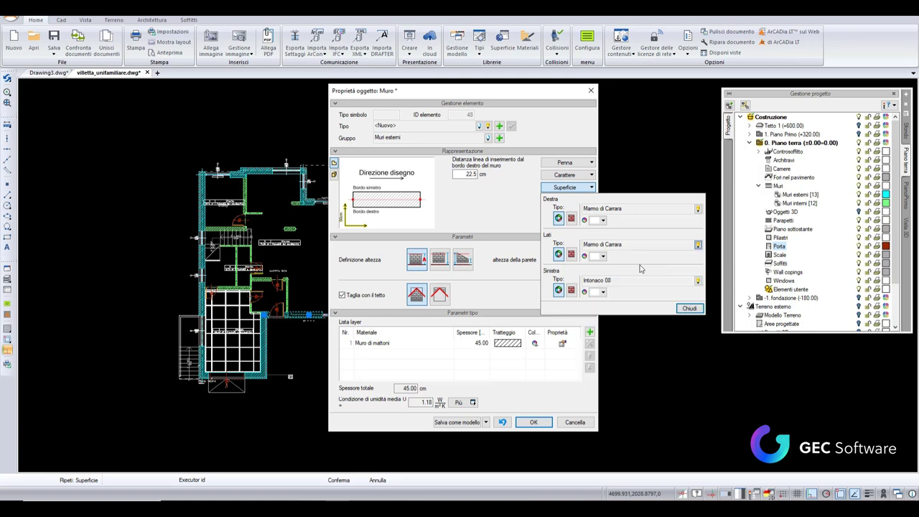
click(698, 280)
scroll(646, 302, up, 5)
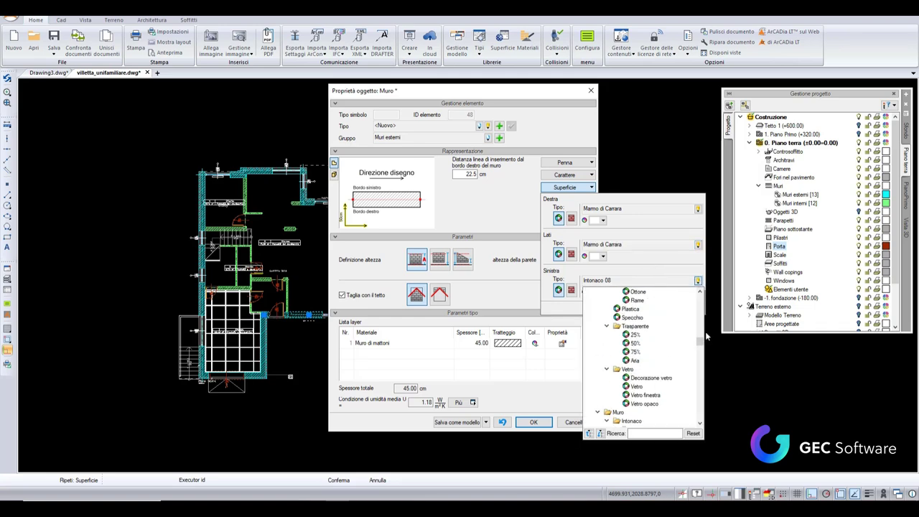
scroll(703, 331, up, 2)
scroll(704, 331, down, 2)
click(645, 296)
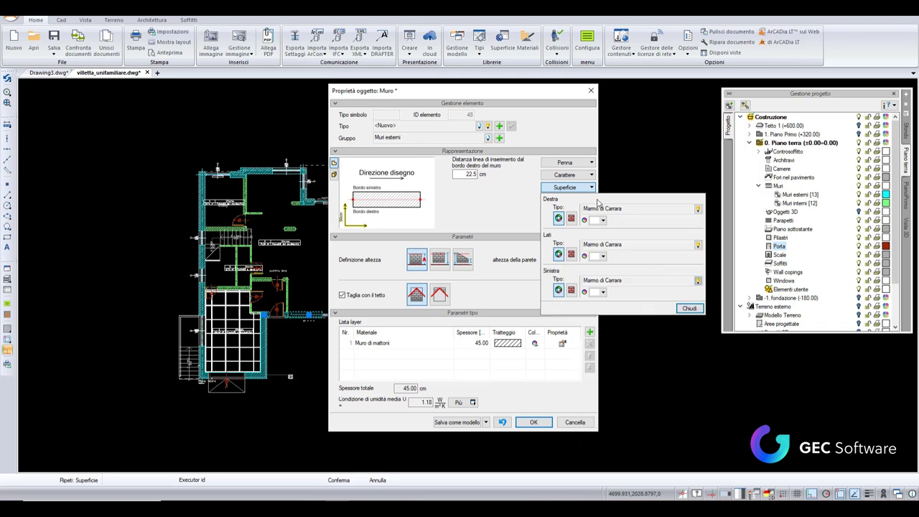
Close and apply the wall properties, then bring up Vista 3D.
click(688, 309)
click(533, 424)
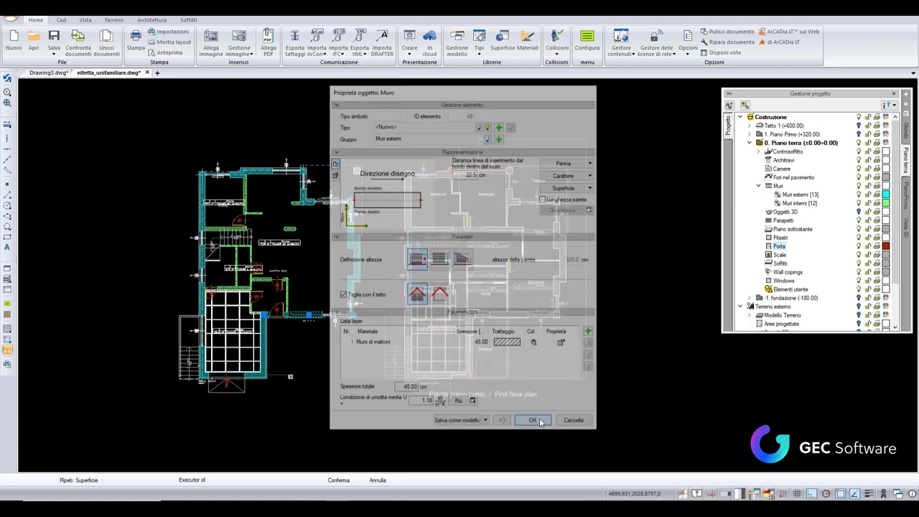
click(907, 229)
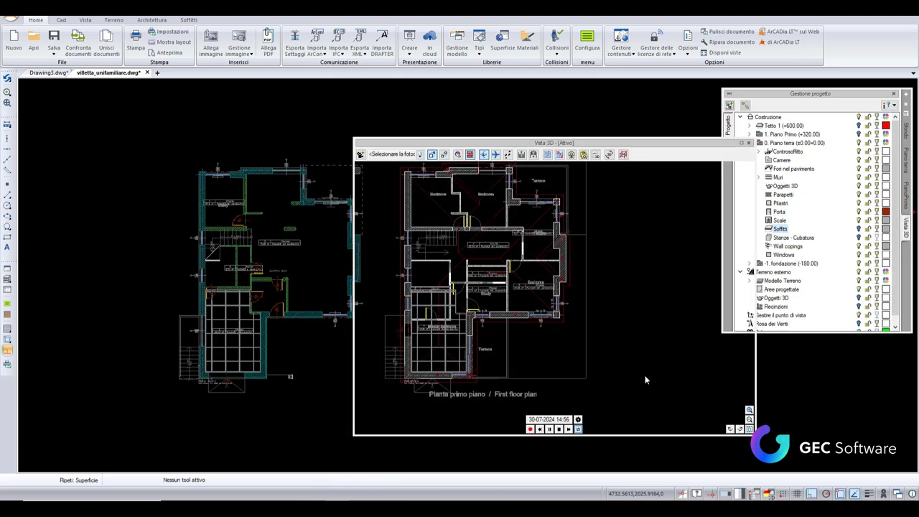